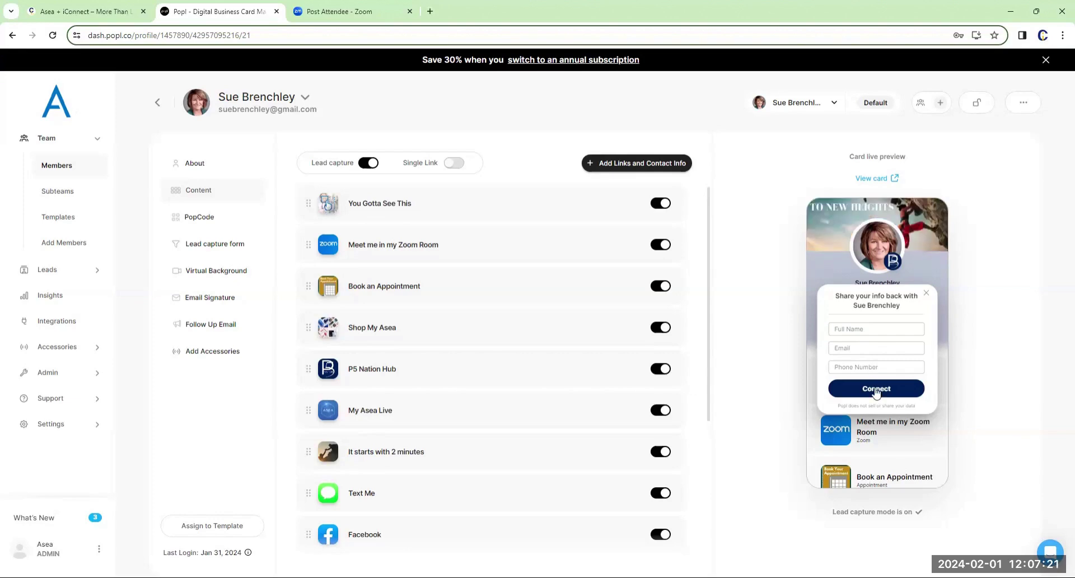
Dismiss the lead capture form in the card live preview and look through all the card's links.
left_click(927, 297)
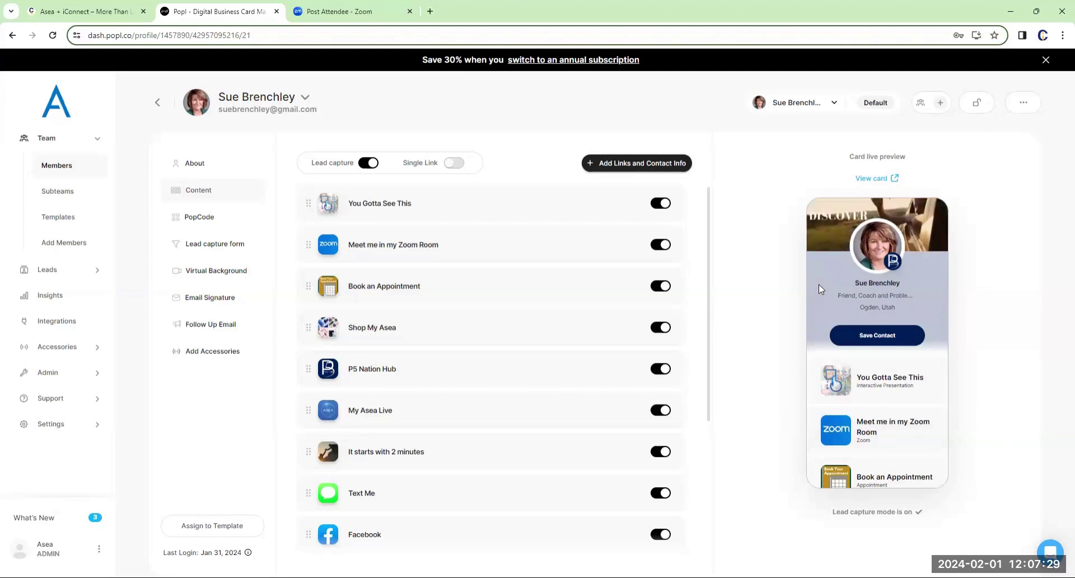
scroll(821, 289, "down", 2)
scroll(821, 289, "down", 5)
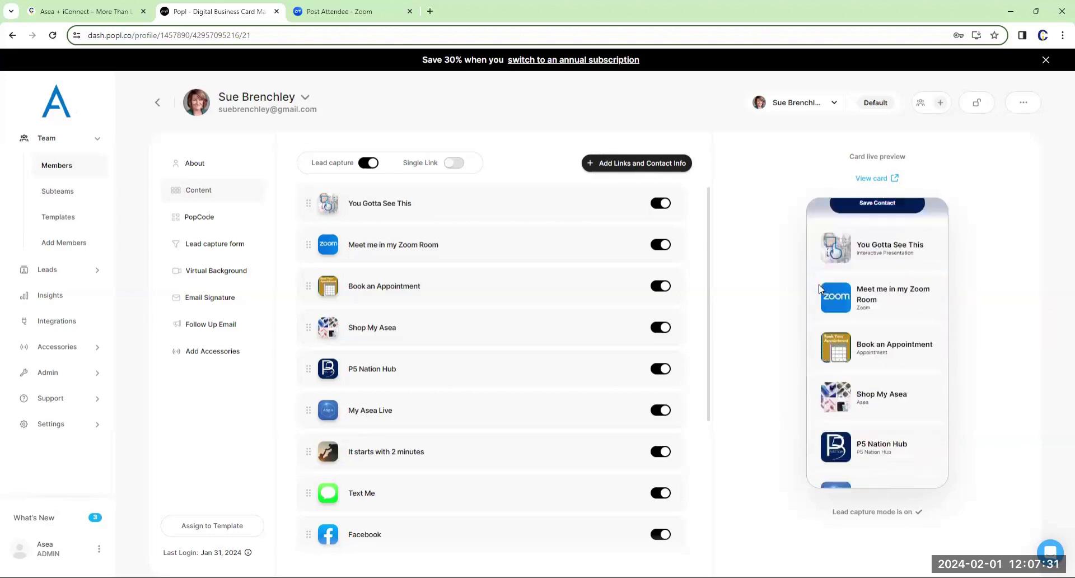
scroll(821, 289, "down", 1)
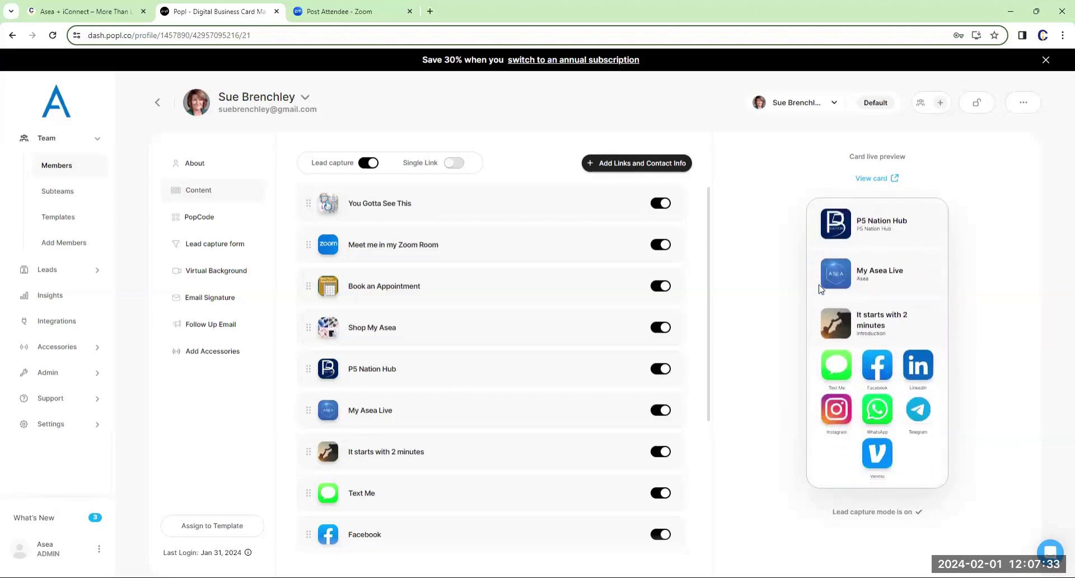
scroll(821, 289, "up", 8)
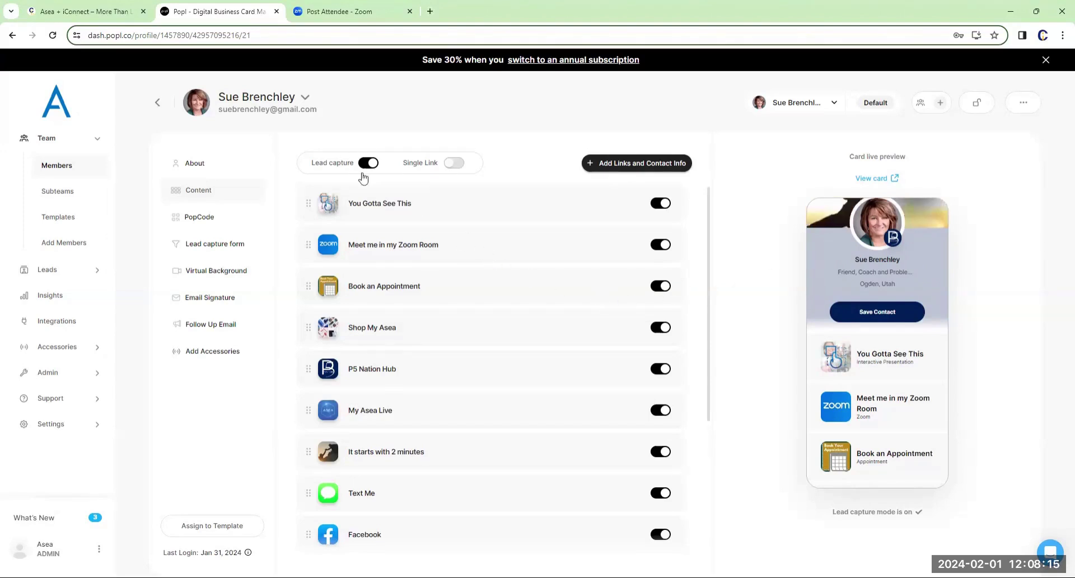
Inspect the website link of the "You Gotta See This" entry and leave it without saving.
left_click(373, 209)
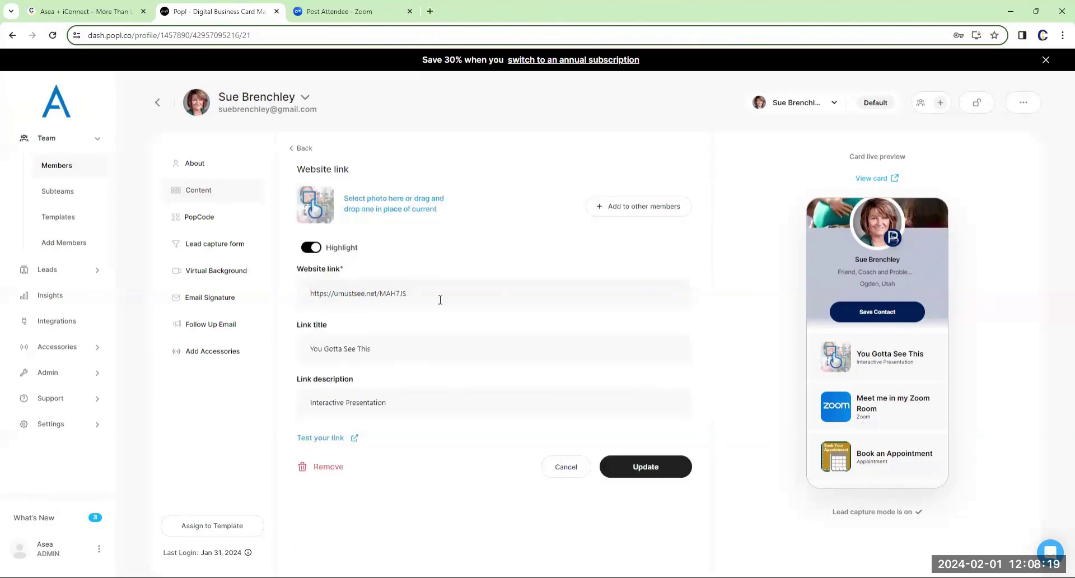
left_click_drag(413, 288, 300, 301)
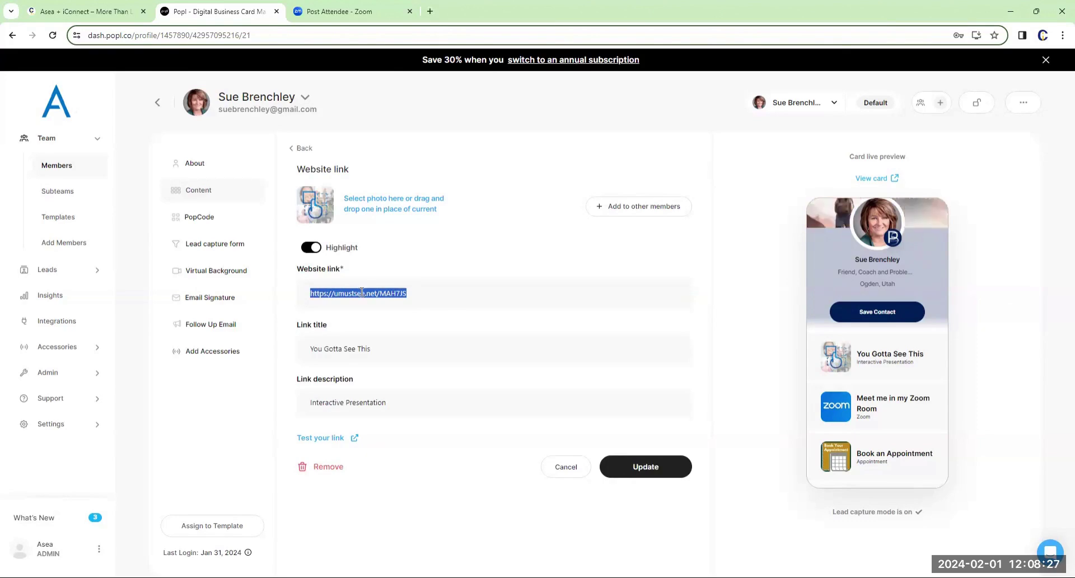
left_click(416, 294)
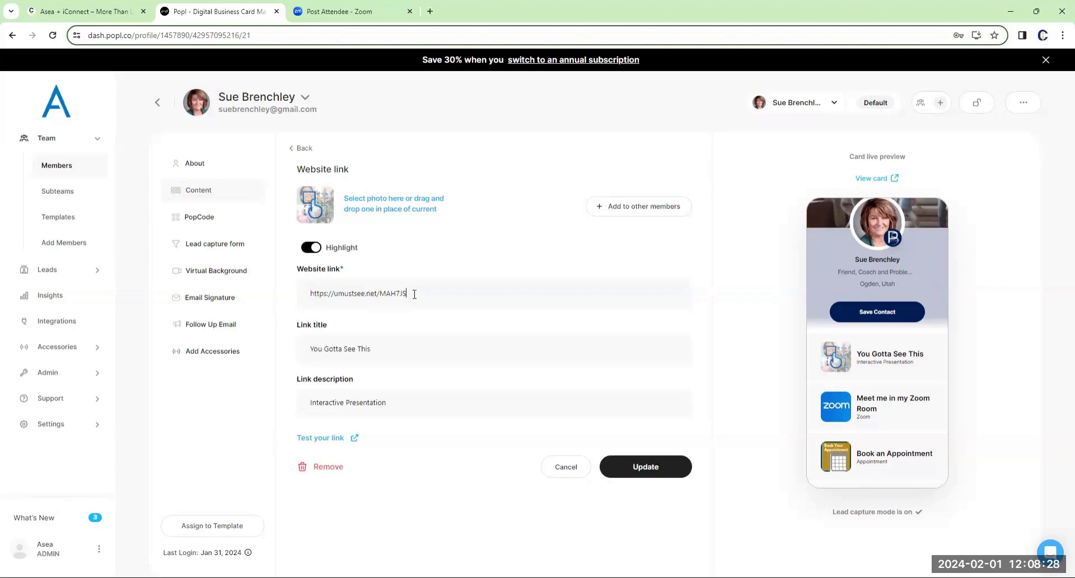
triple_click(359, 293)
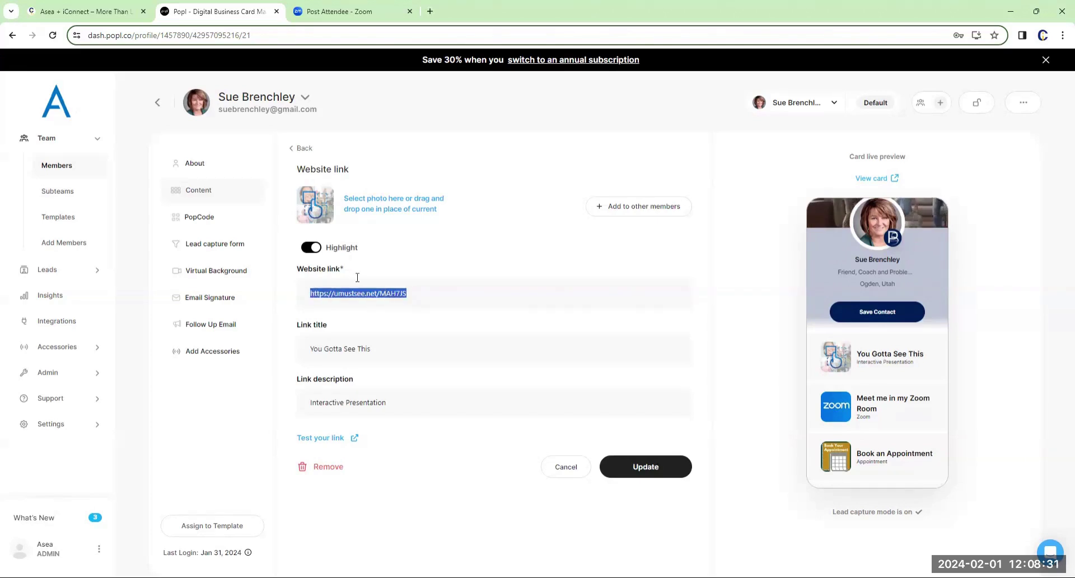
left_click(576, 467)
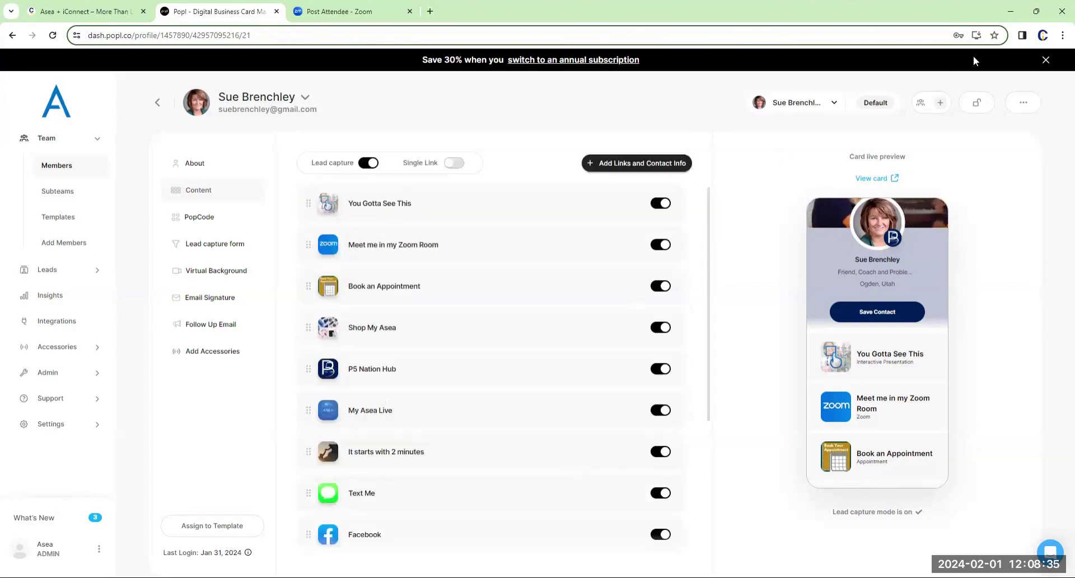
Inspect the website link of the "Meet me in my Zoom Room" entry and leave it without saving.
left_click(385, 245)
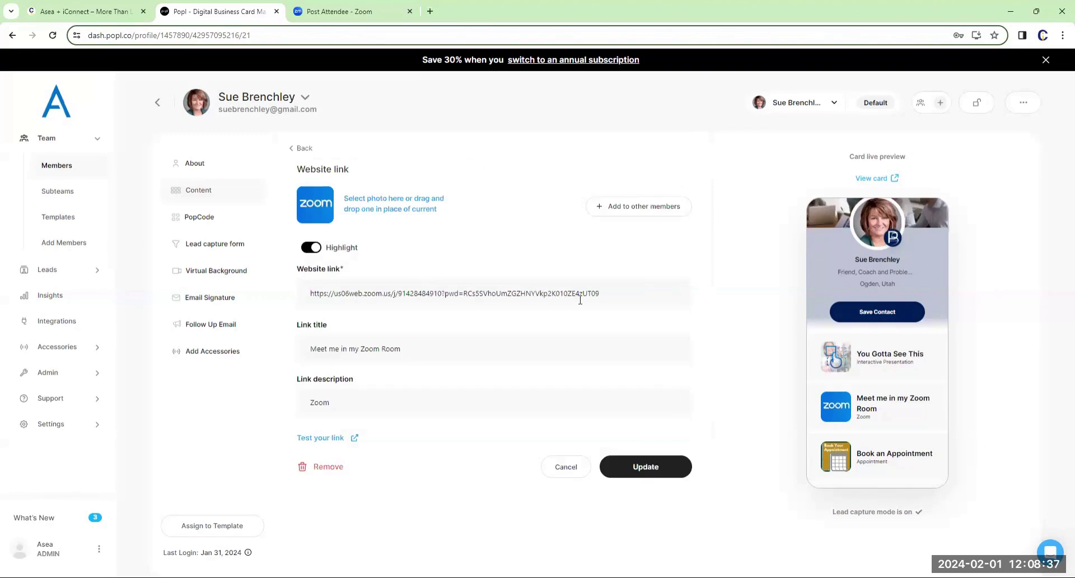
left_click_drag(610, 292, 297, 307)
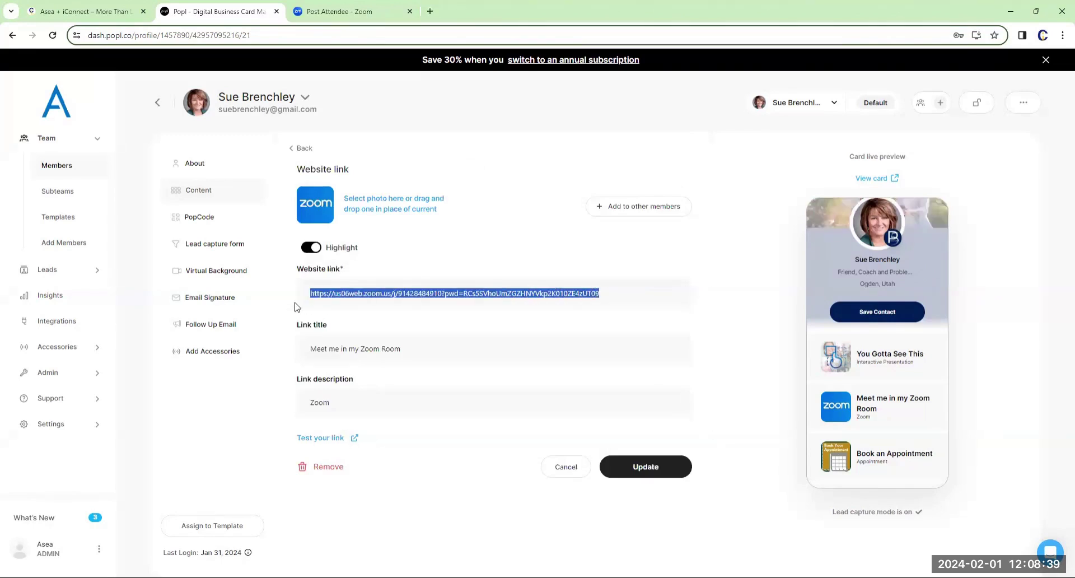
left_click(566, 468)
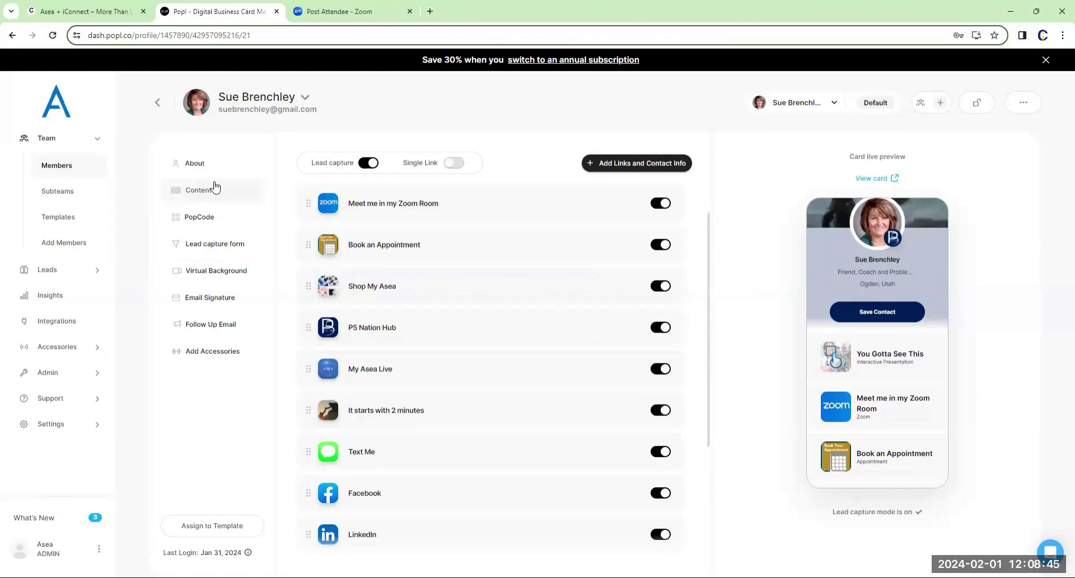
View the link and contact info types that can be added to the card, and close the selection.
left_click(618, 166)
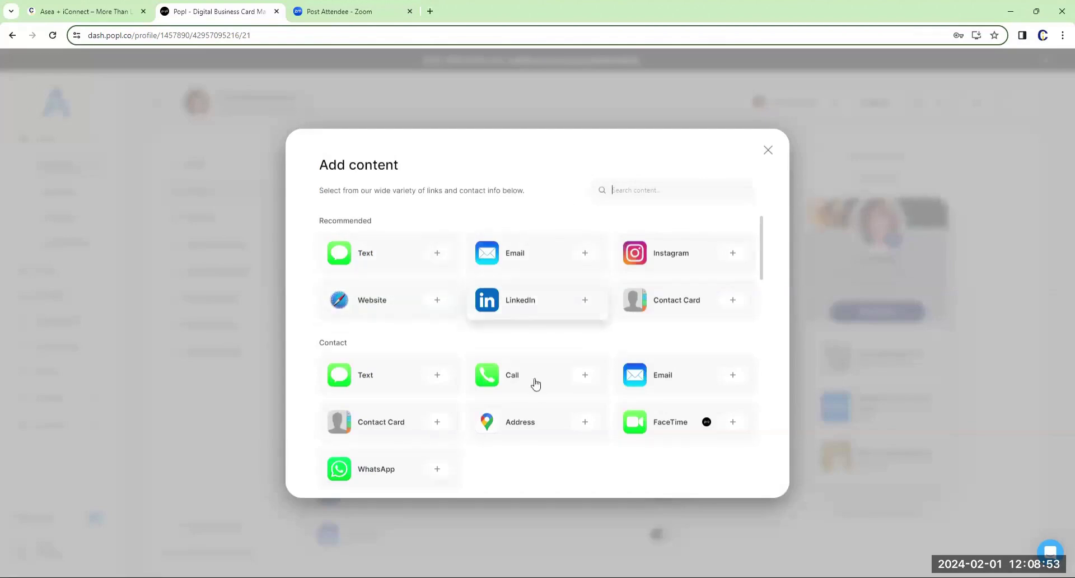
left_click(768, 149)
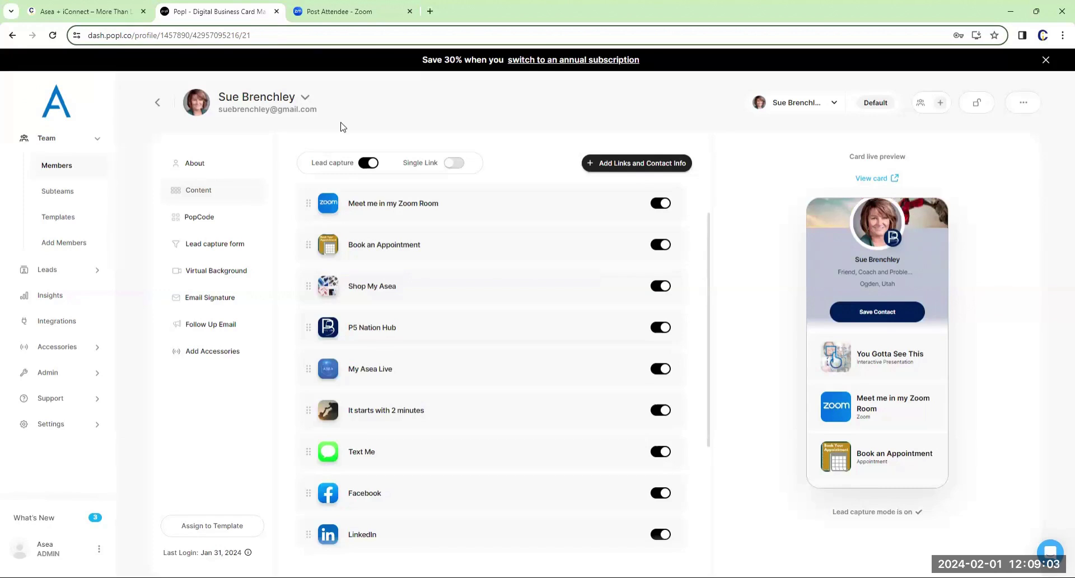
Examine the job title in the profile's About details and compare it with the card preview.
left_click(191, 165)
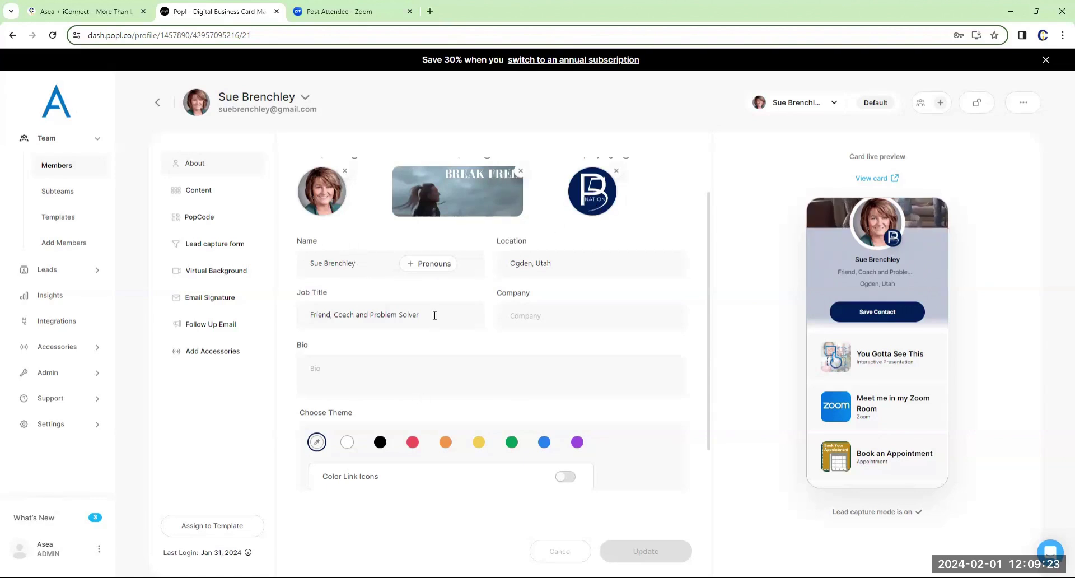
left_click_drag(434, 315, 285, 316)
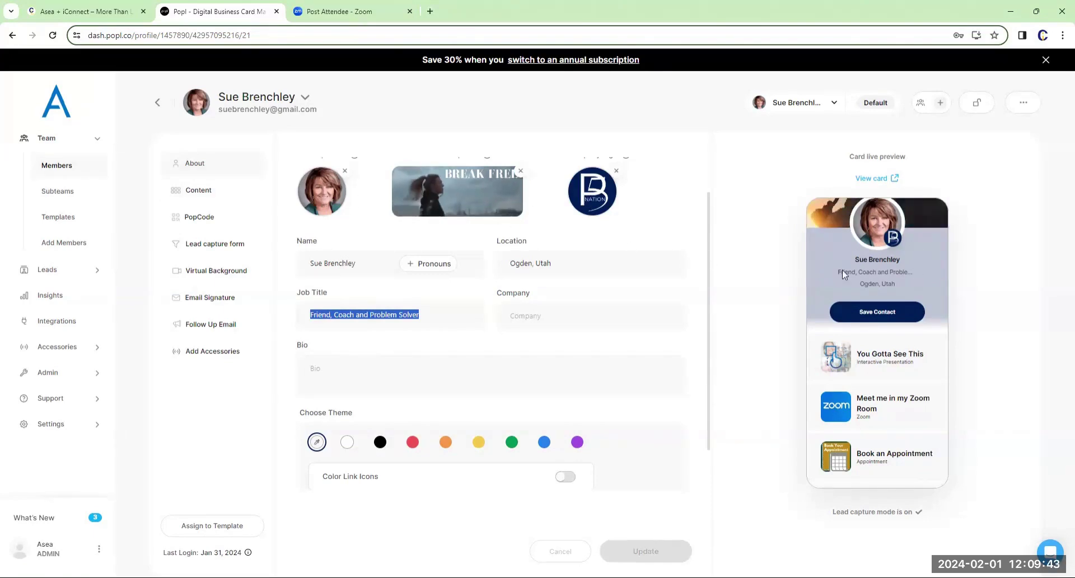
scroll(919, 287, "up", 1)
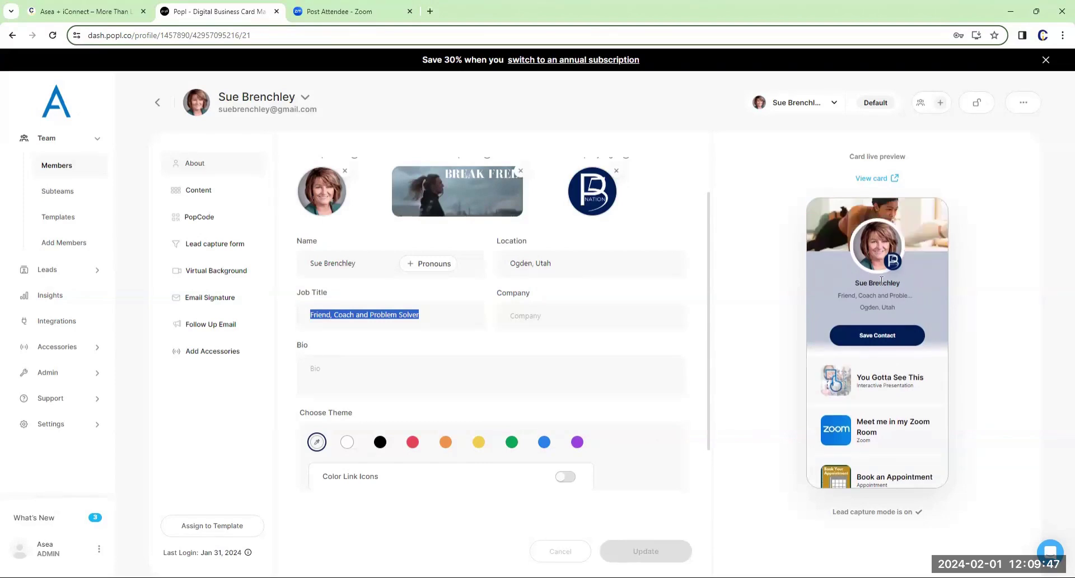
Return to the card's content and compare the list of links with the live preview.
left_click(202, 192)
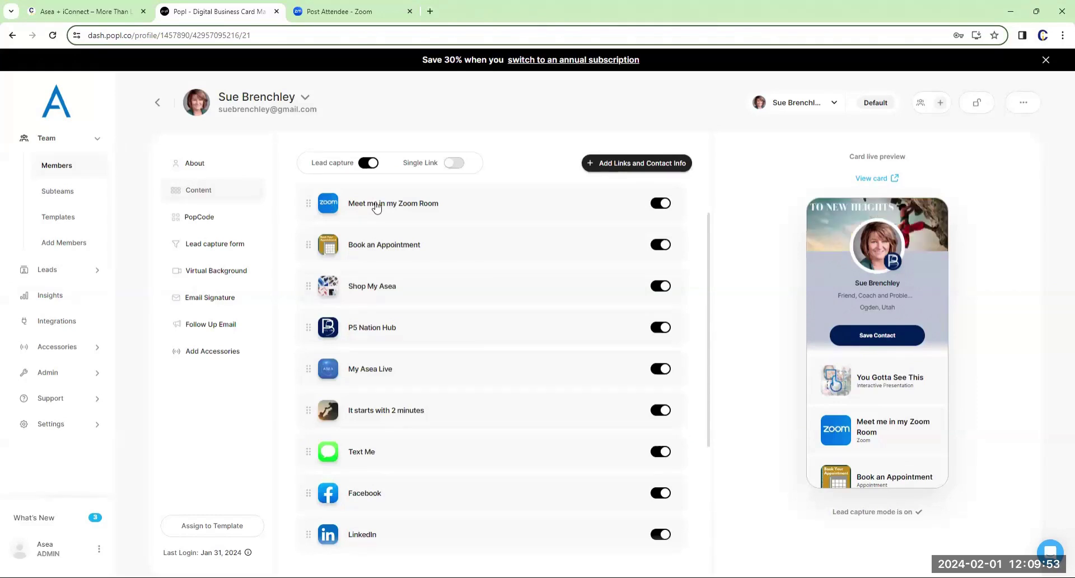
left_click_drag(711, 269, 713, 233)
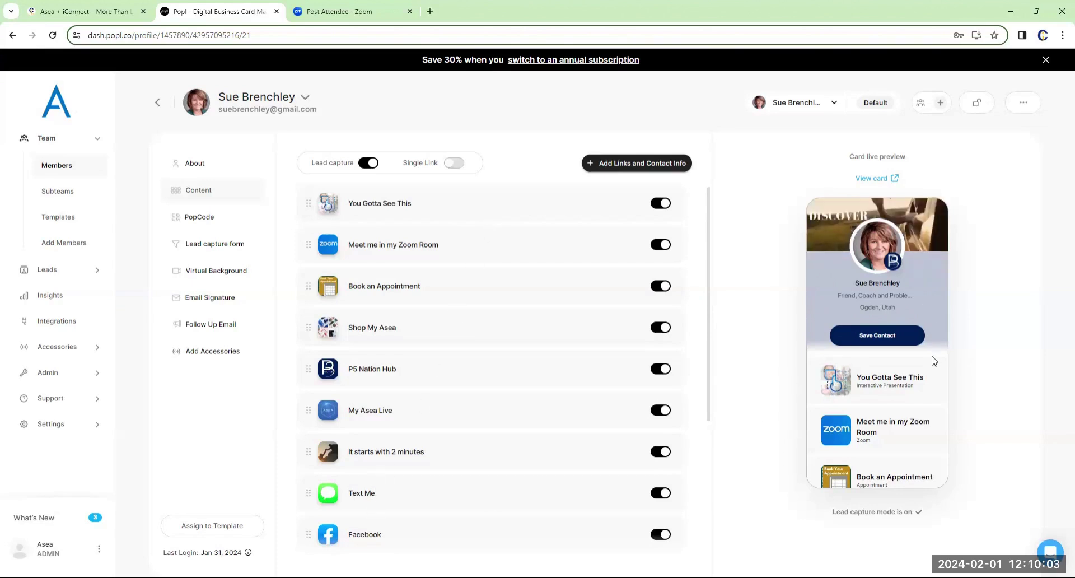
scroll(934, 362, "down", 5)
scroll(934, 361, "up", 5)
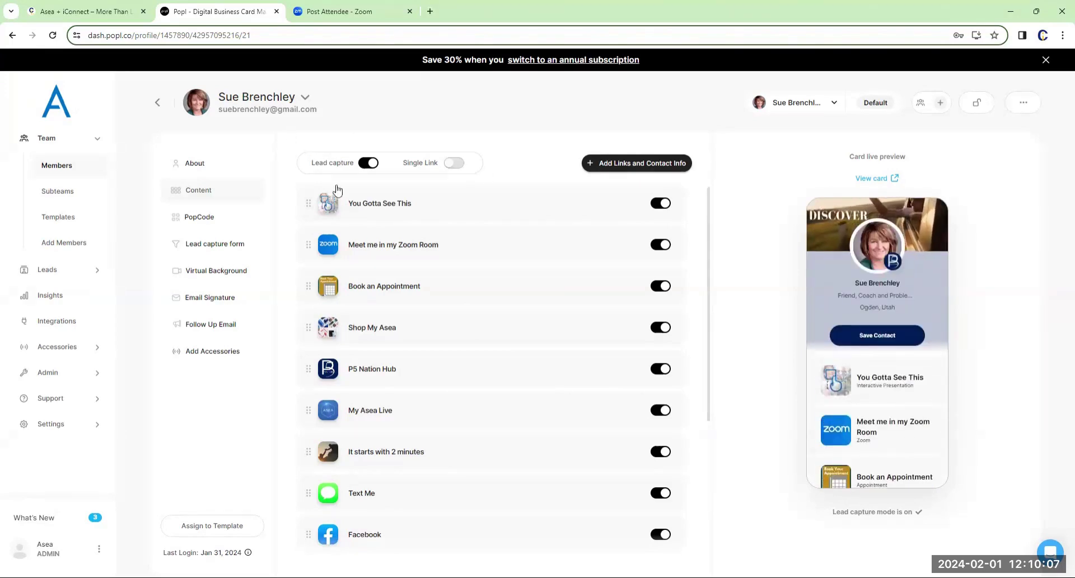
Review the link title and description of the "You Gotta See This" entry and save the entry.
left_click(380, 205)
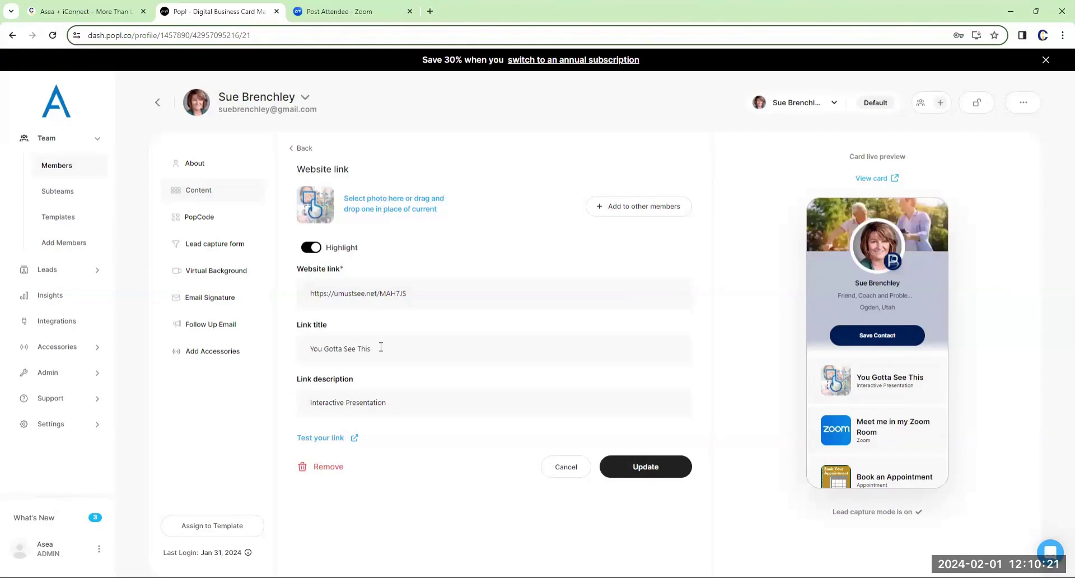
left_click_drag(381, 347, 307, 350)
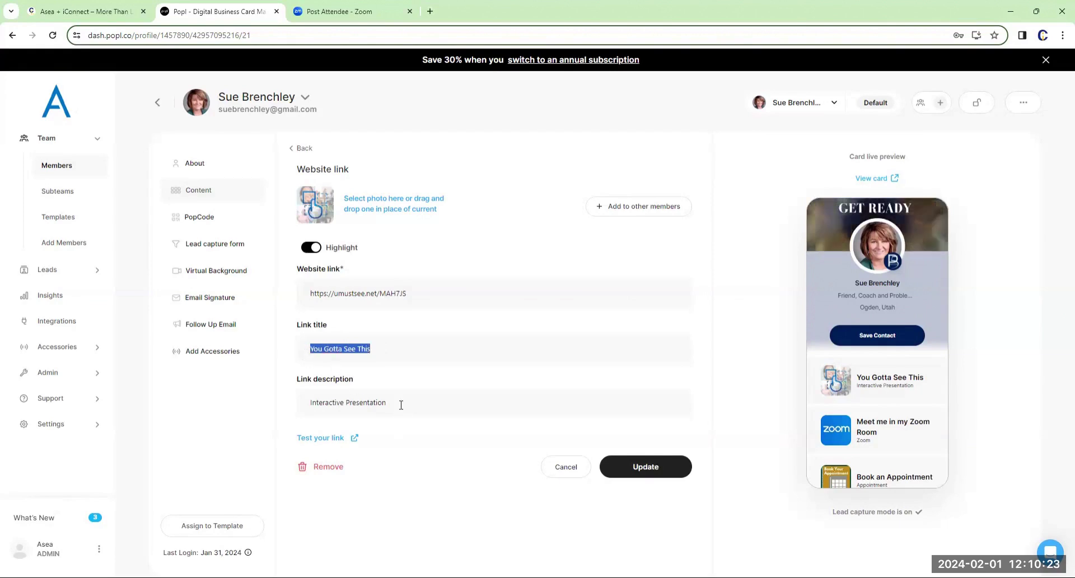
left_click_drag(394, 403, 300, 408)
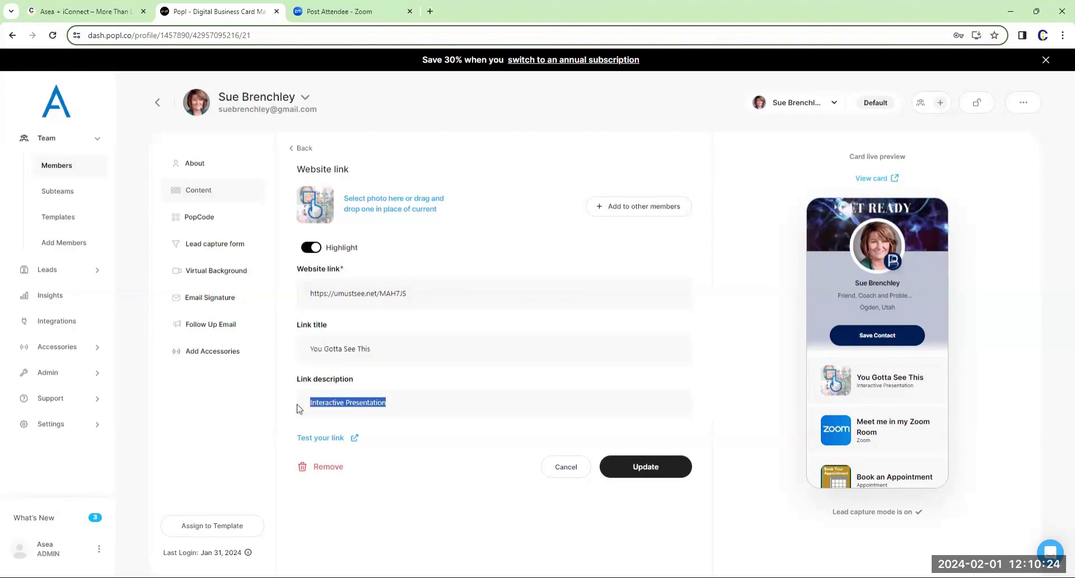
left_click(644, 471)
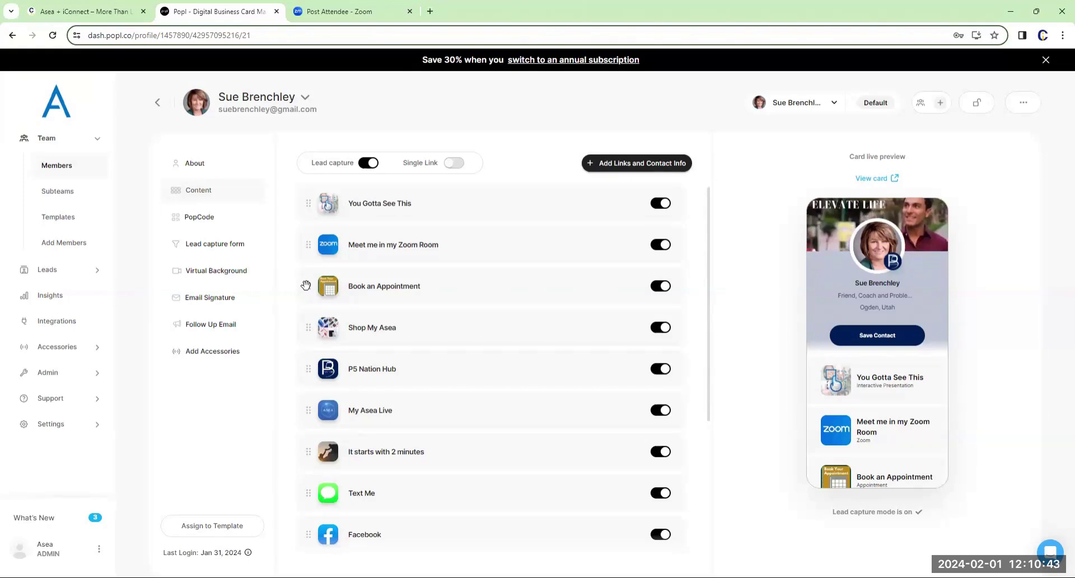
Reorder the card's links so that "Book an Appointment" comes directly above "Meet me in my Zoom Room".
left_click_drag(306, 286, 307, 244)
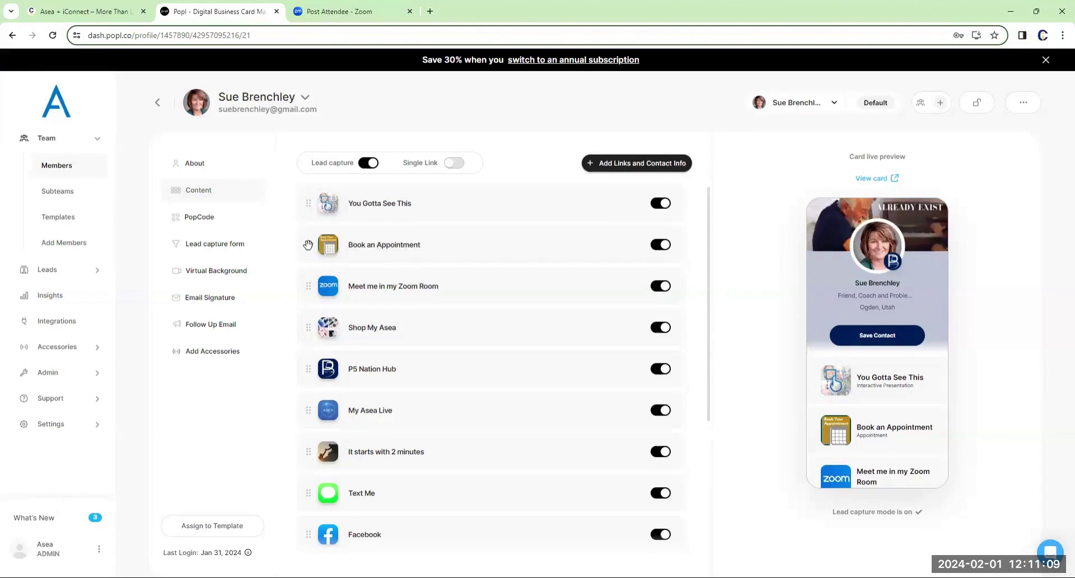
left_click_drag(308, 244, 305, 281)
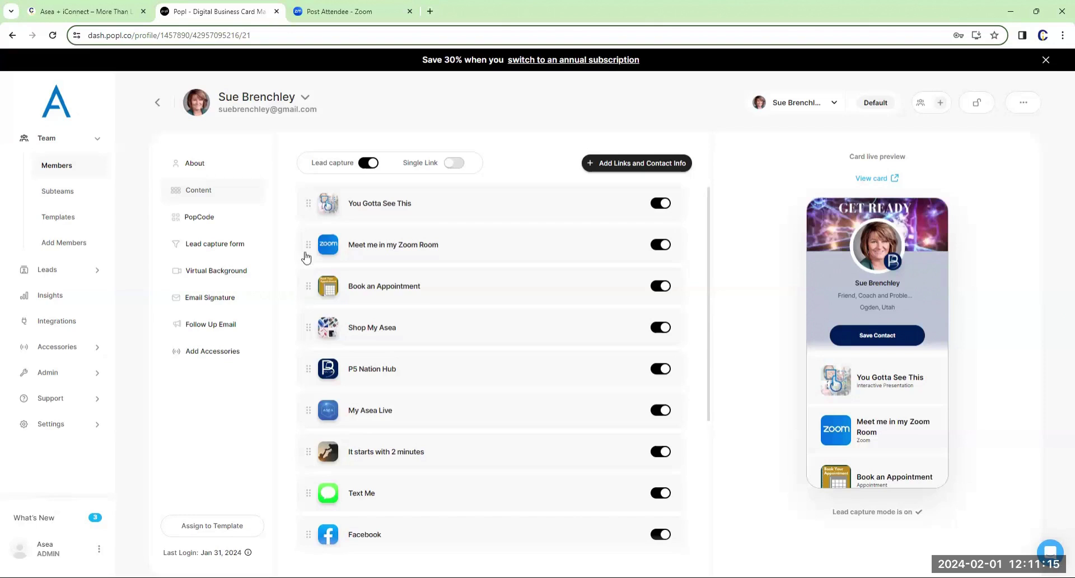
left_click_drag(308, 285, 311, 238)
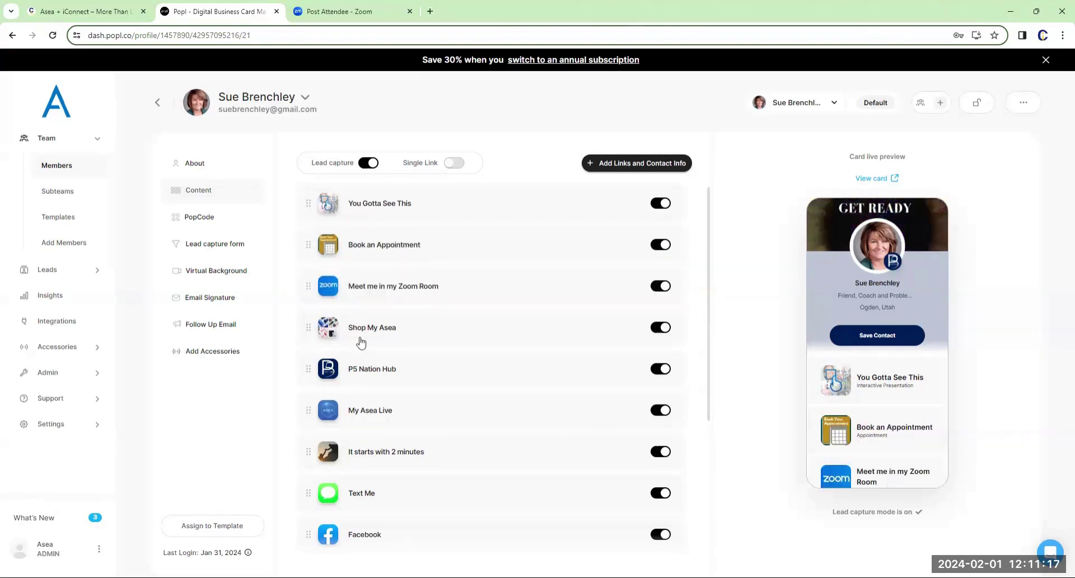
Inspect the website link of the "Shop My Asea" entry and leave it without saving.
left_click(375, 331)
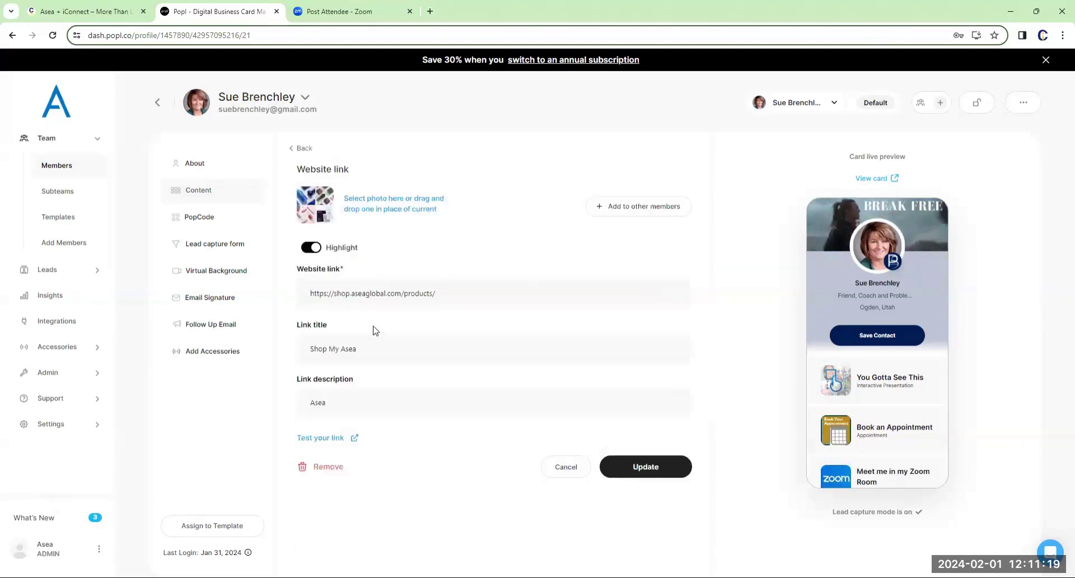
left_click_drag(444, 291, 297, 297)
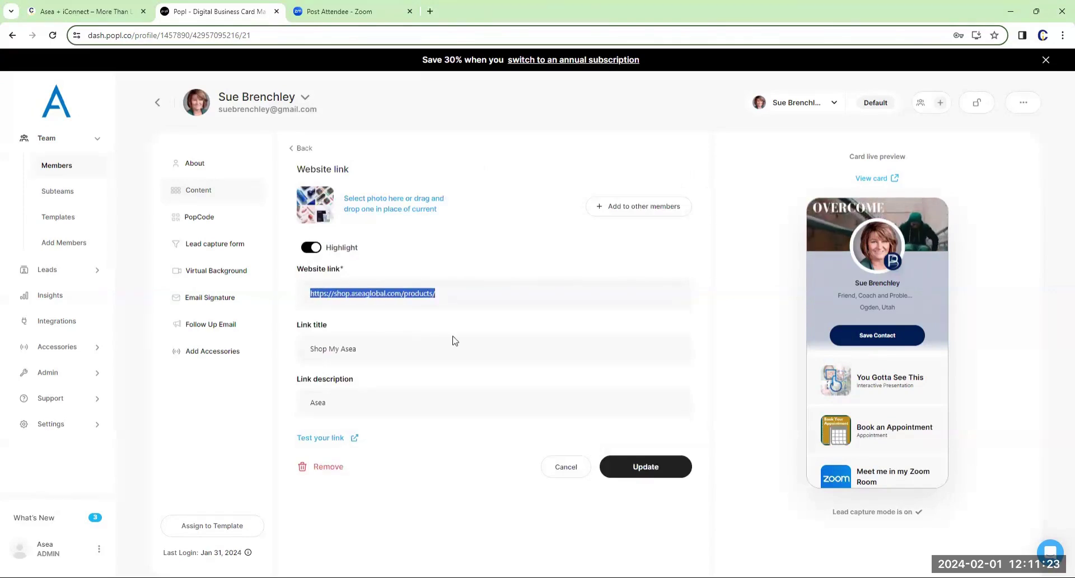
left_click(565, 469)
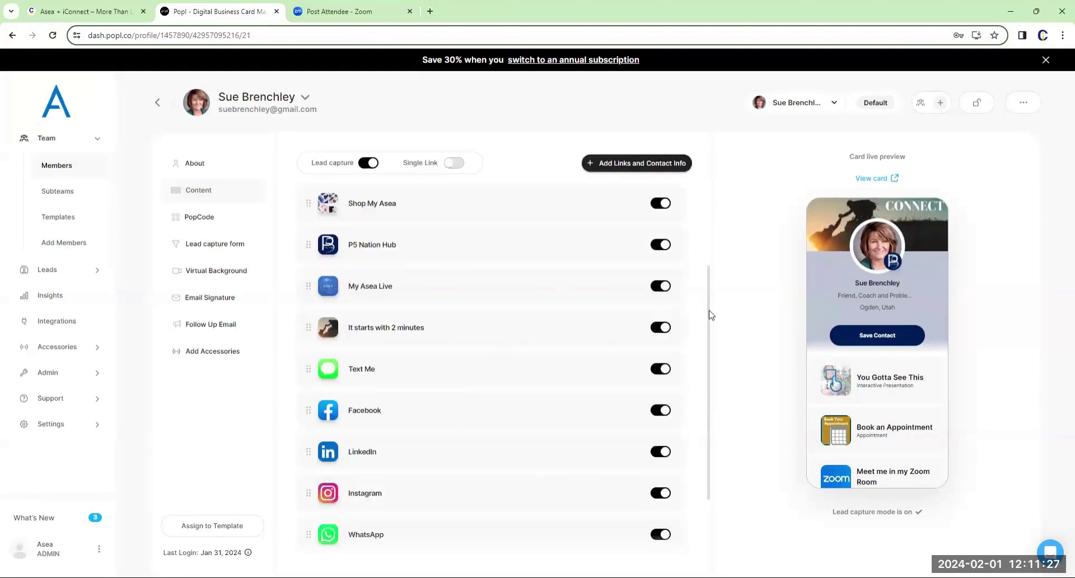
Look through the whole list of card links down to the social and payment entries at its end.
left_click_drag(710, 314, 718, 199)
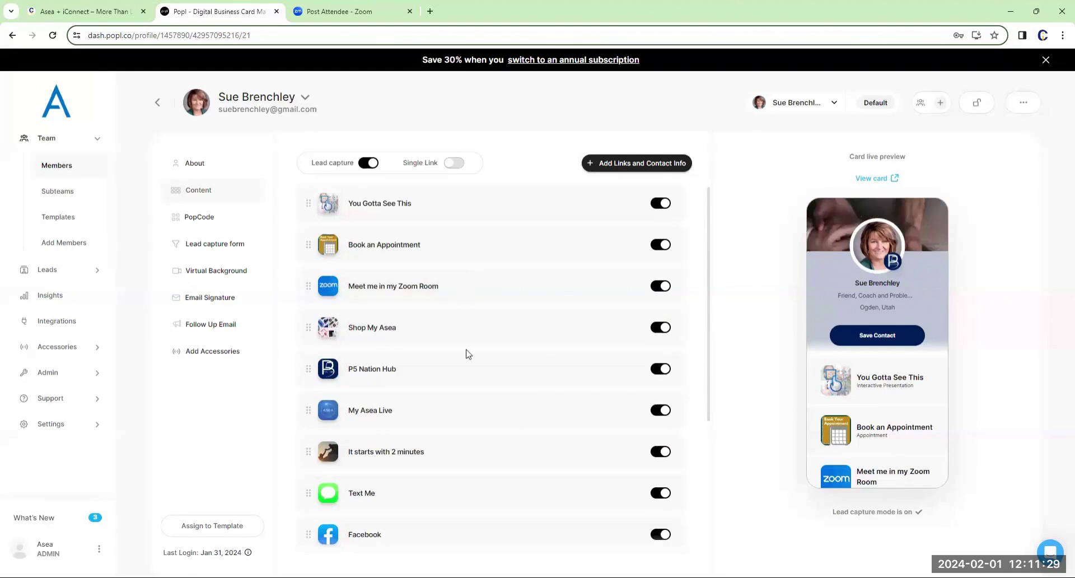
scroll(702, 392, "down", 3)
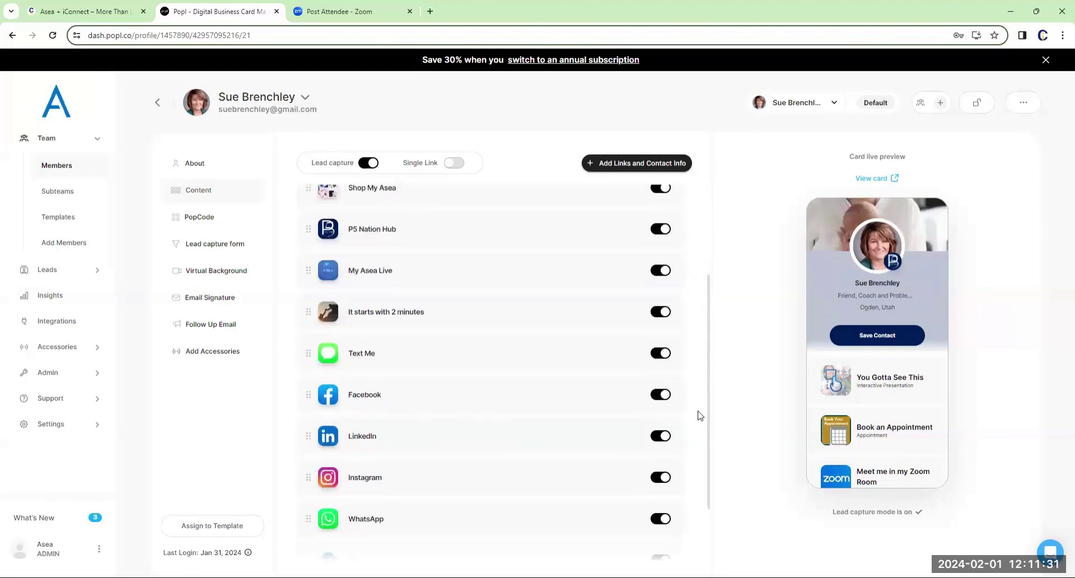
scroll(698, 423, "down", 2)
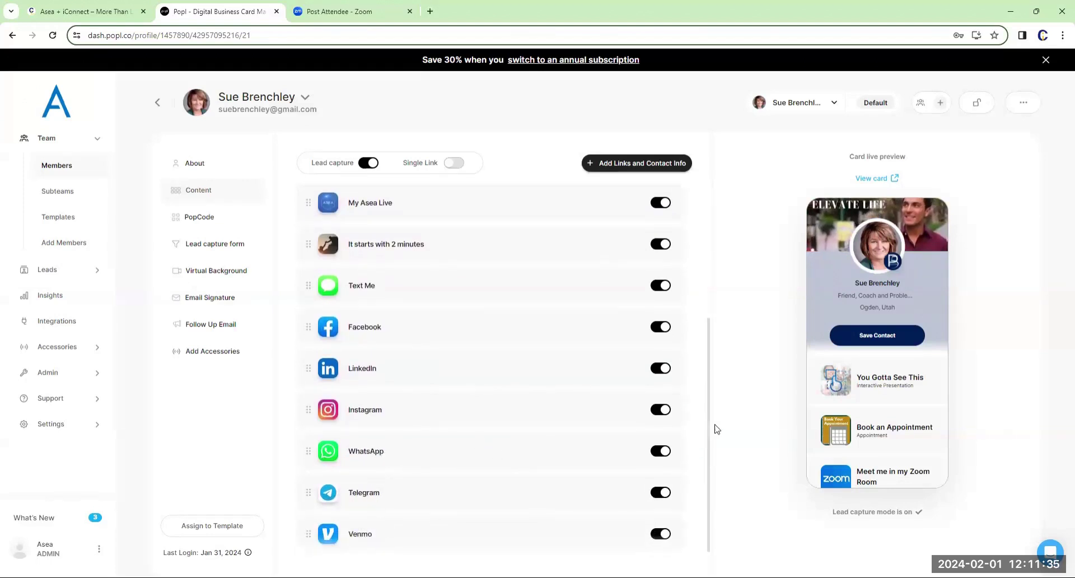
scroll(709, 436, "down", 1)
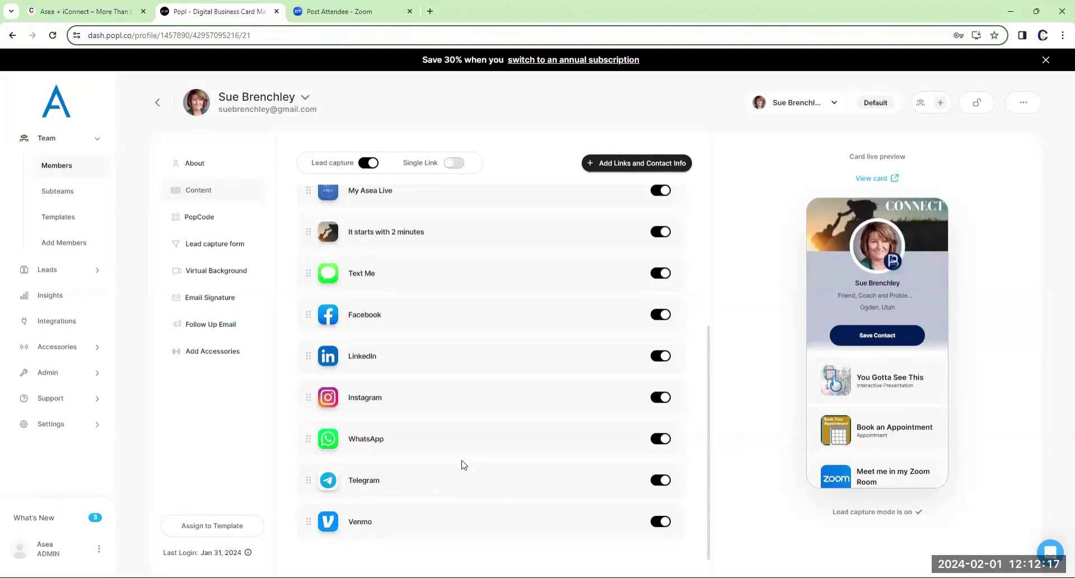
View the member's PopCode, virtual background and email signature settings in turn.
left_click(208, 220)
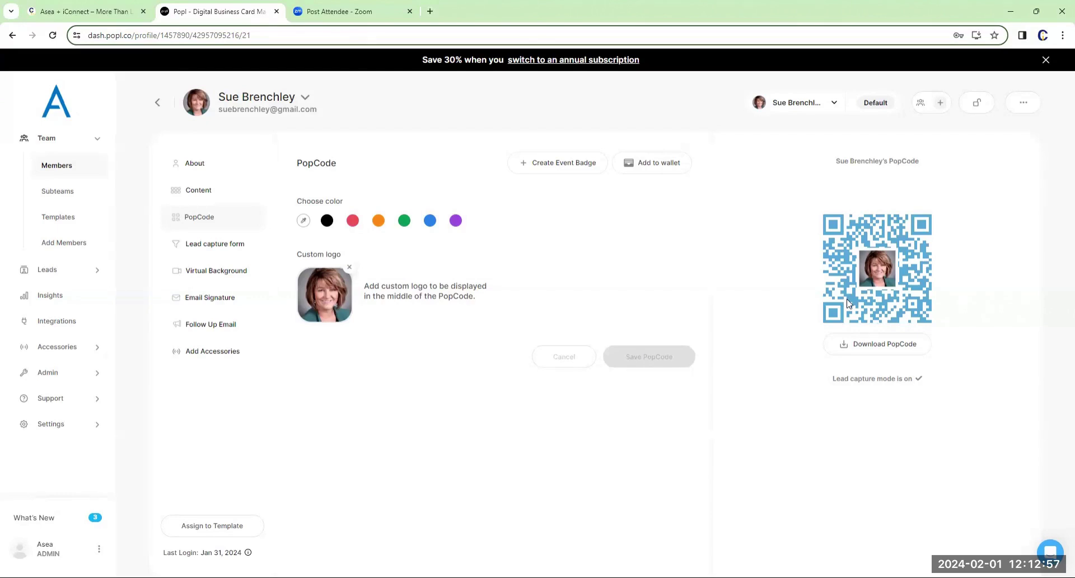
left_click(203, 274)
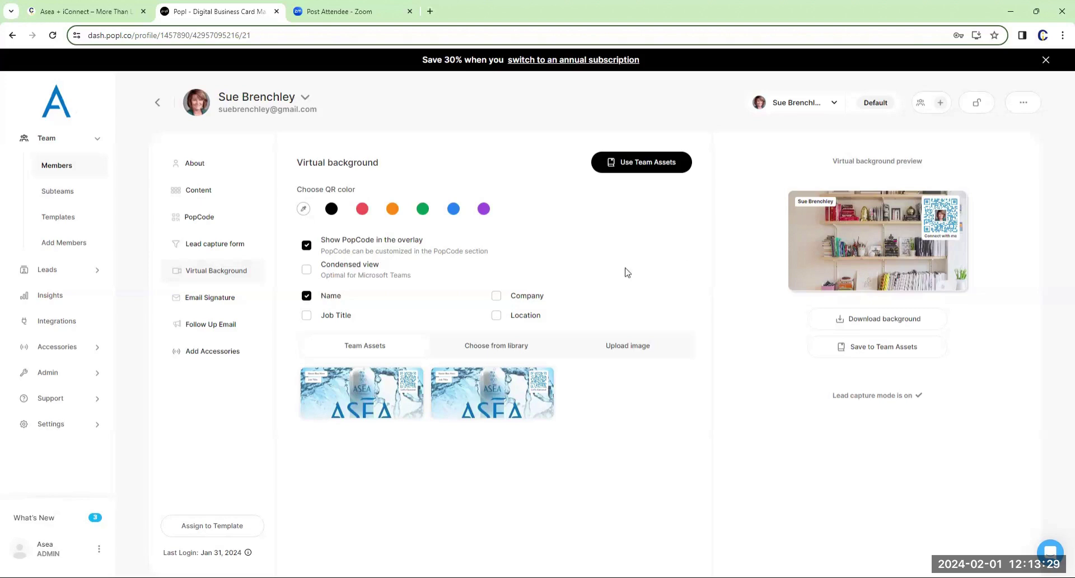
left_click(211, 303)
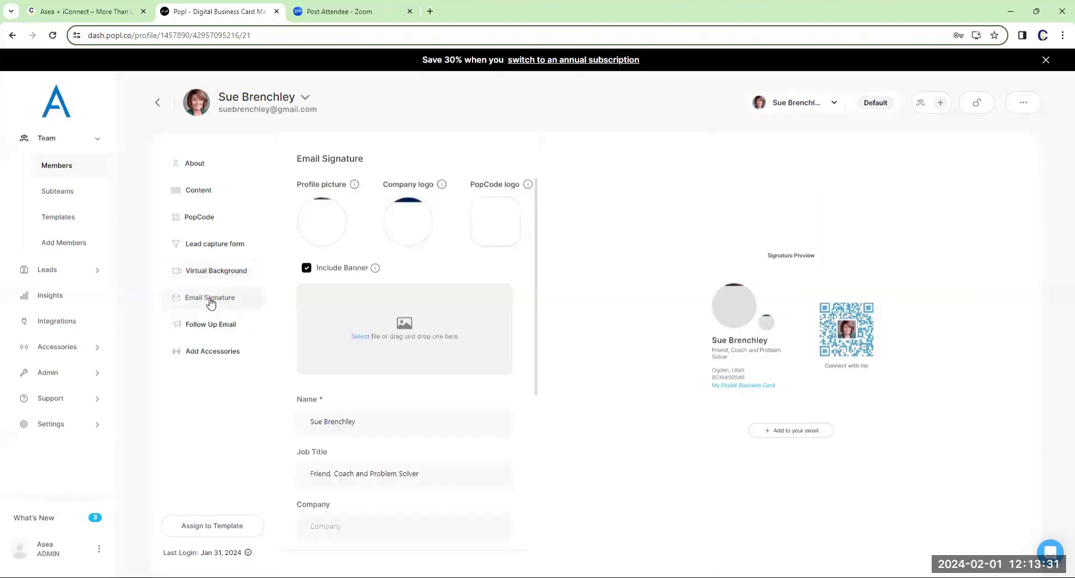